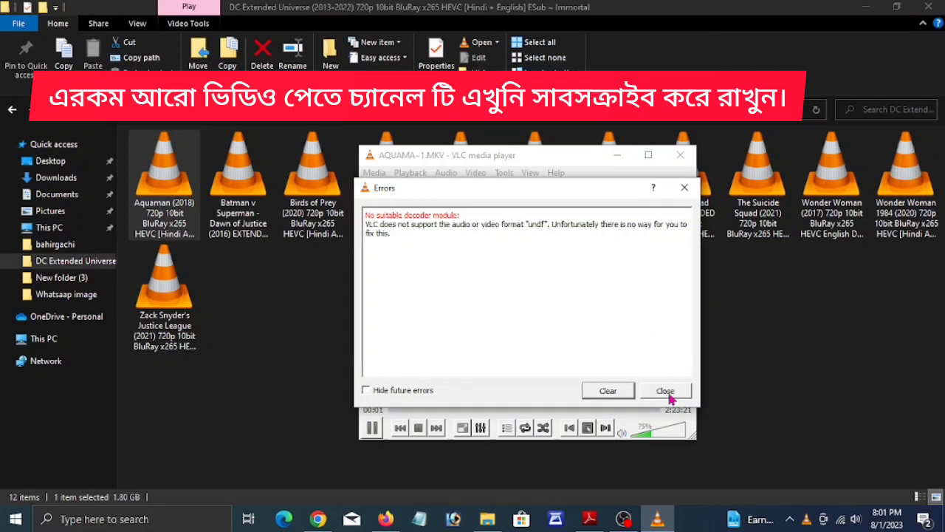
Examine the decoder error for the Aquaman (2018) video, dismiss it, pause playback and close the player
{"action": "left_click_drag", "start_coordinate": [365, 224], "coordinate": [556, 241]}
{"action": "left_click", "coordinate": [445, 243]}
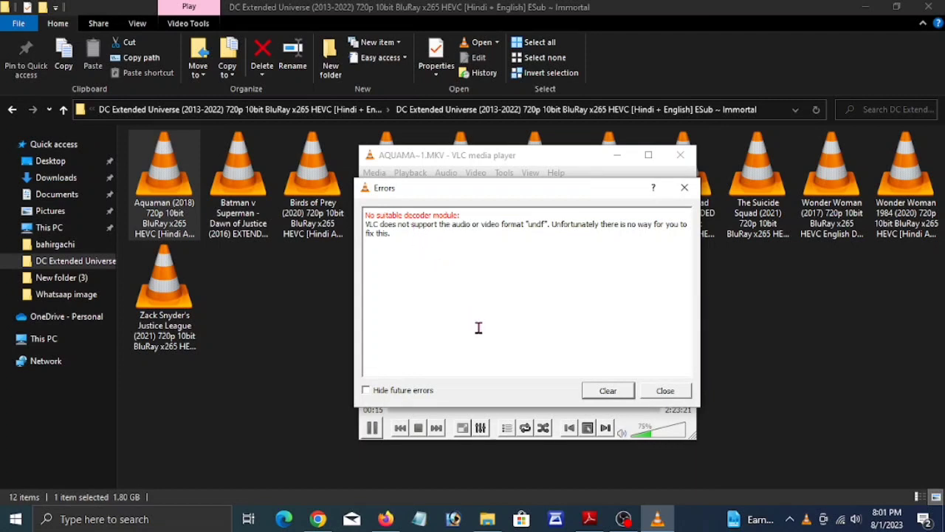
{"action": "left_click", "coordinate": [679, 395]}
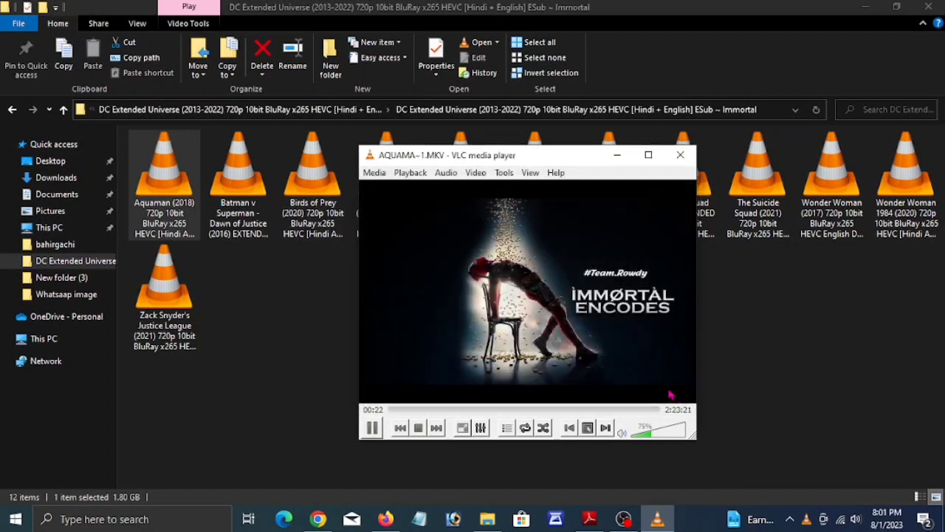
{"action": "left_click", "coordinate": [372, 428]}
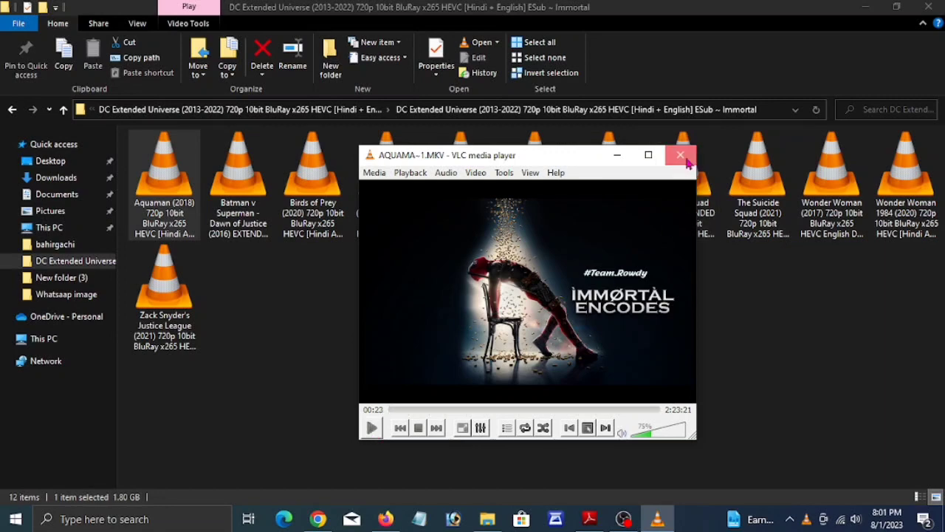
{"action": "left_click", "coordinate": [680, 156]}
Play the Birds of Prey (2020) video, examine its error message, and close the error and the player
{"action": "double_click", "coordinate": [302, 208]}
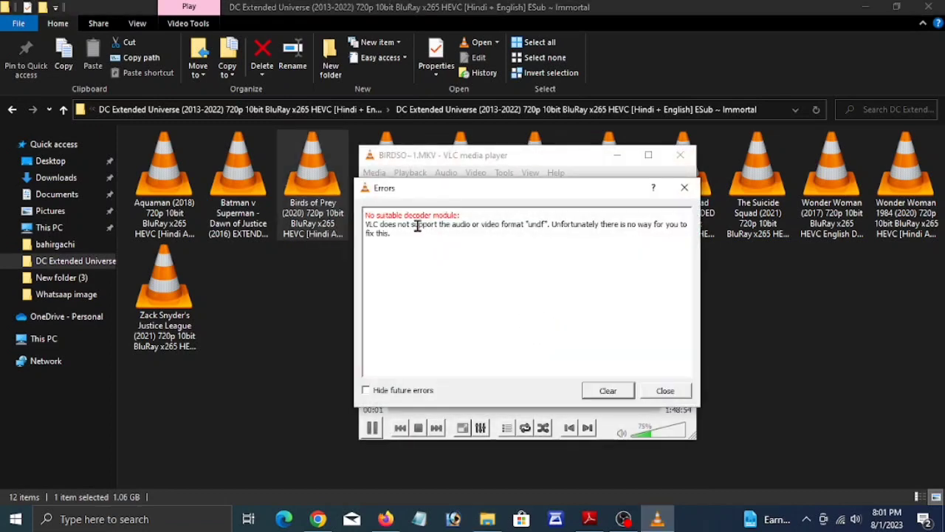
{"action": "left_click_drag", "start_coordinate": [416, 224], "coordinate": [677, 230]}
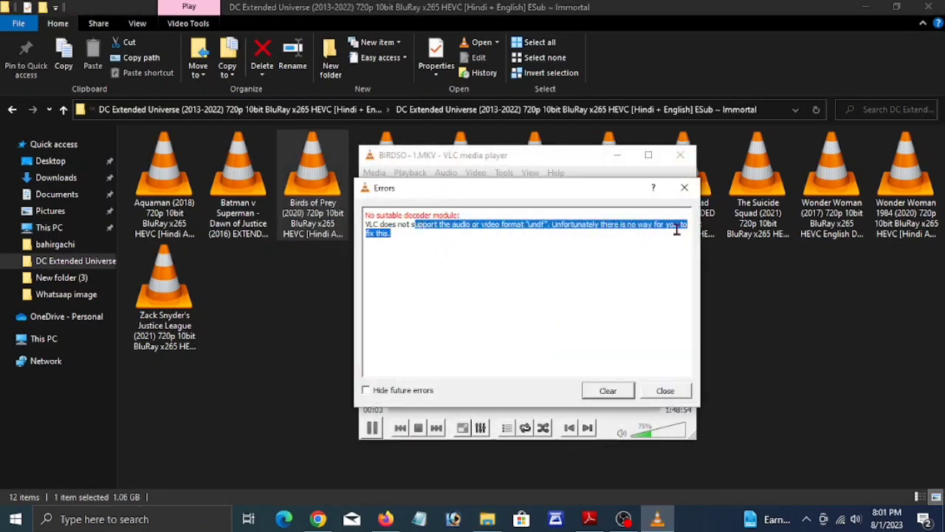
{"action": "left_click", "coordinate": [676, 391]}
{"action": "left_click", "coordinate": [680, 155]}
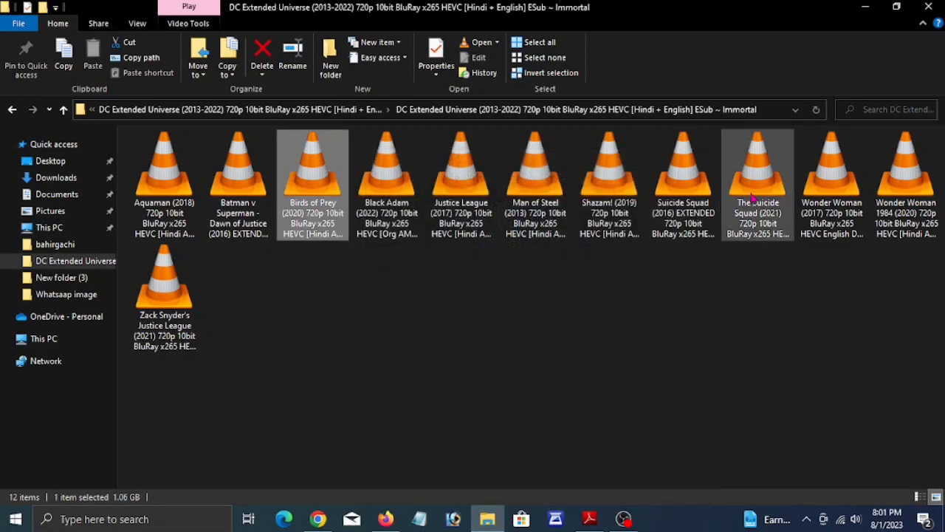
Test playback of The Suicide Squad (2021) video, and close the player and the movie folder
{"action": "double_click", "coordinate": [738, 203]}
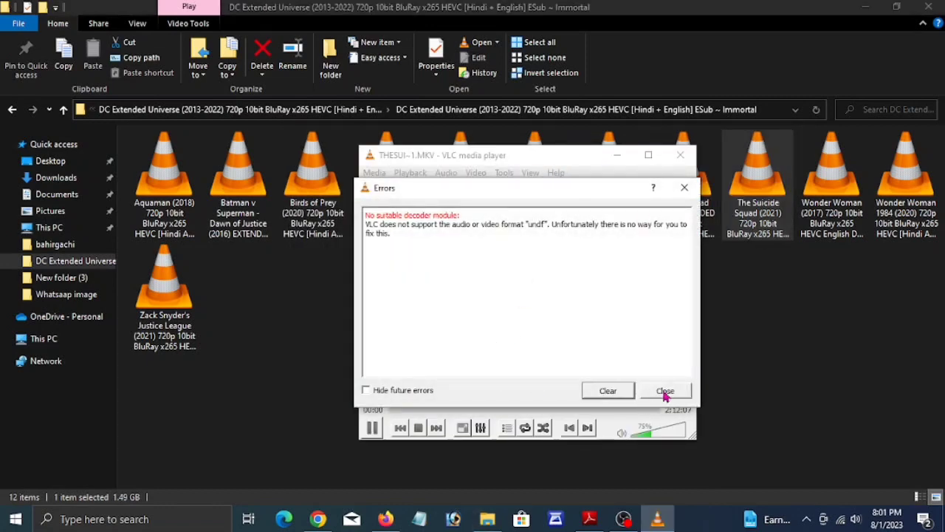
{"action": "left_click", "coordinate": [663, 389]}
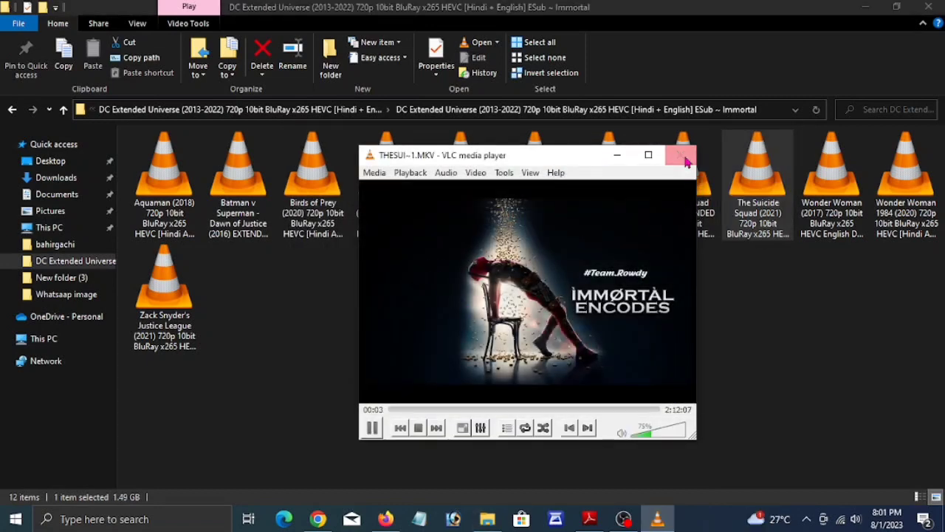
{"action": "left_click", "coordinate": [677, 154]}
{"action": "left_click", "coordinate": [665, 311]}
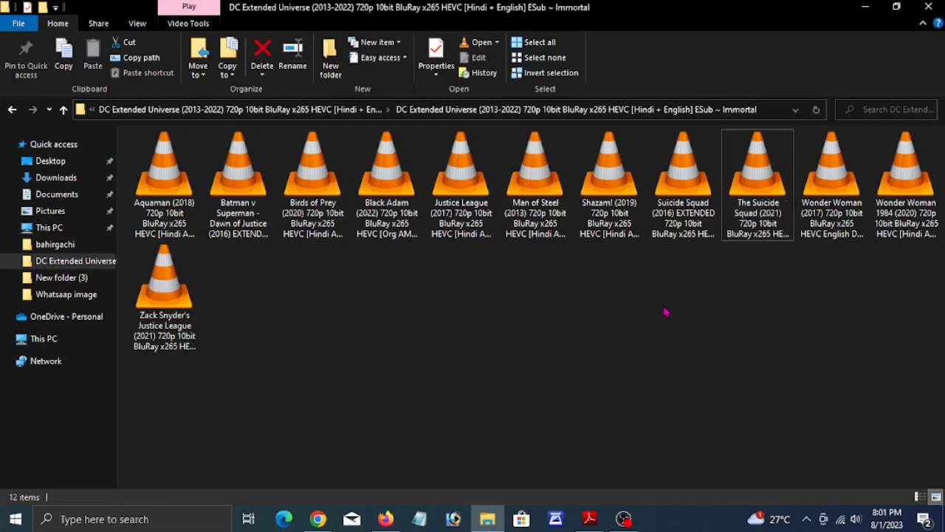
{"action": "left_click", "coordinate": [929, 8]}
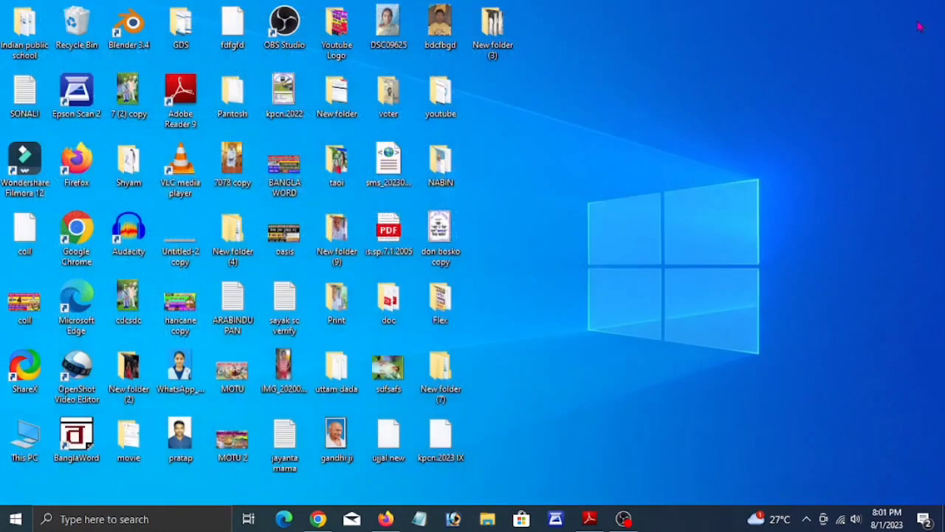
Switch to Chrome and search Google for "vlc media player download" in a new tab
{"action": "left_click", "coordinate": [331, 519]}
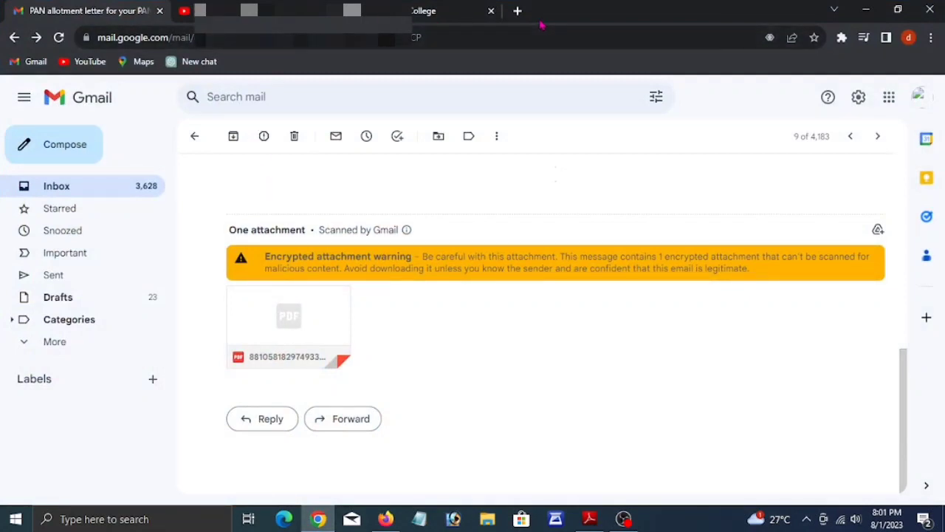
{"action": "left_click", "coordinate": [325, 12]}
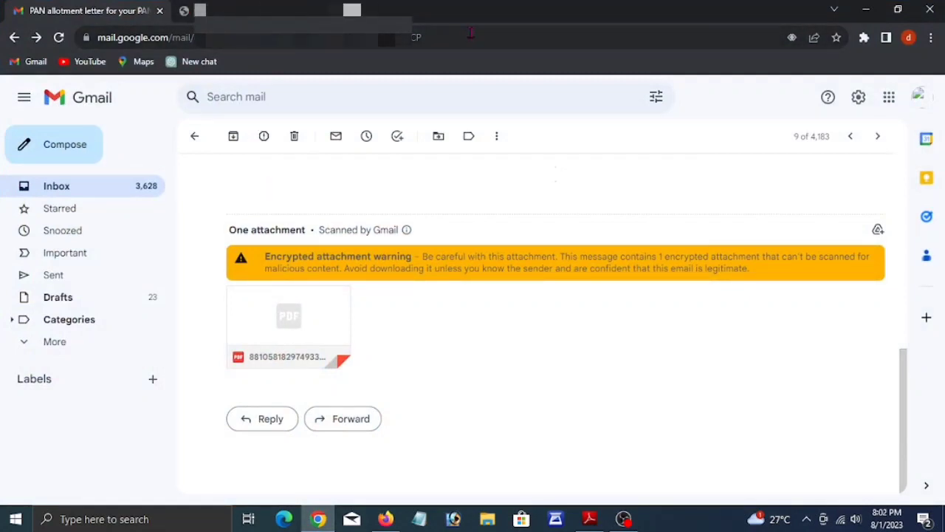
{"action": "left_click", "coordinate": [350, 10]}
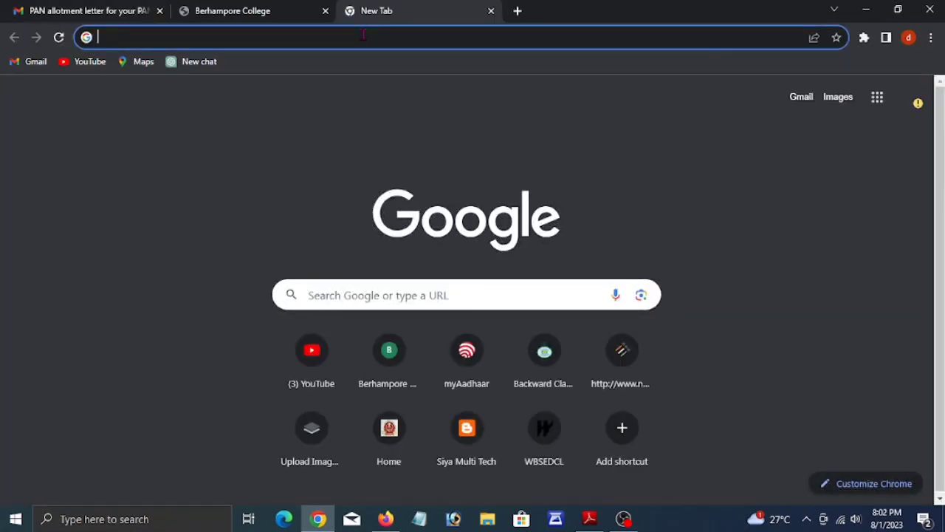
{"action": "left_click", "coordinate": [364, 34]}
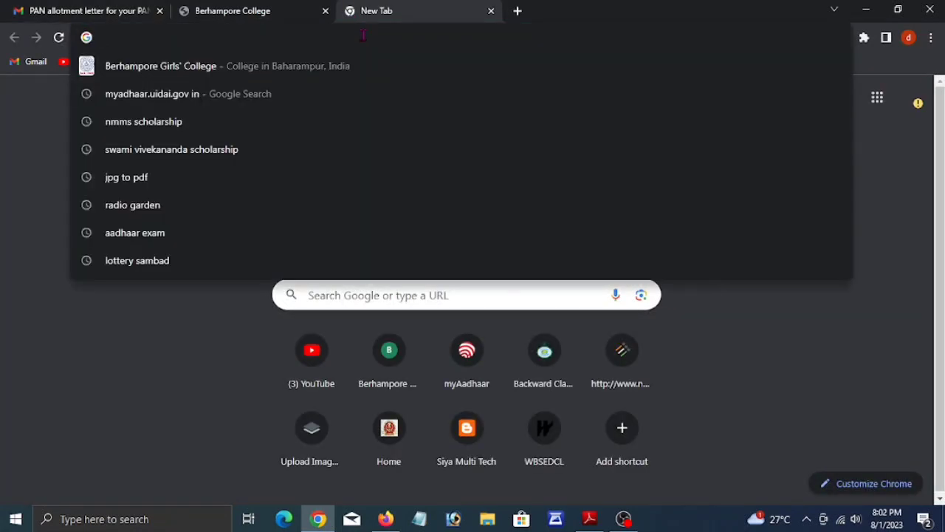
{"action": "type", "text": "vlc"}
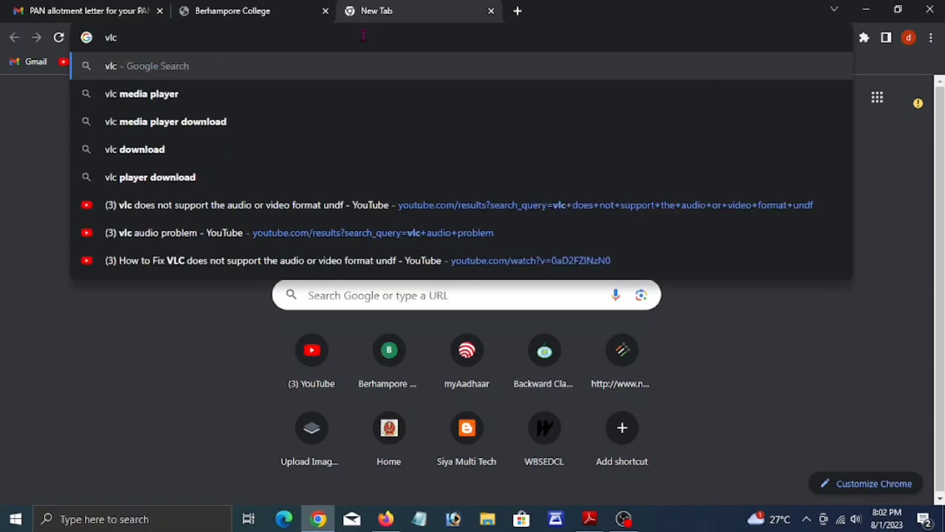
{"action": "key", "text": "Down"}
{"action": "key", "text": "Down"}
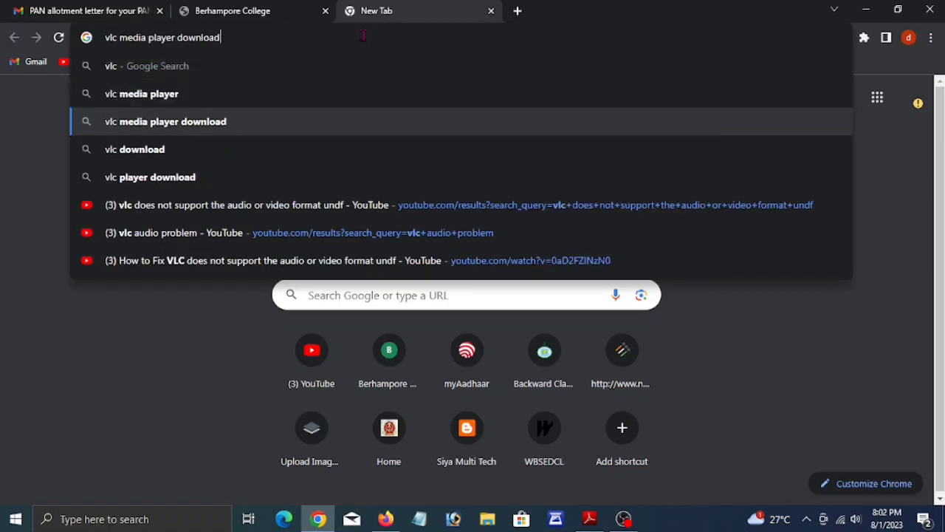
{"action": "key", "text": "Return"}
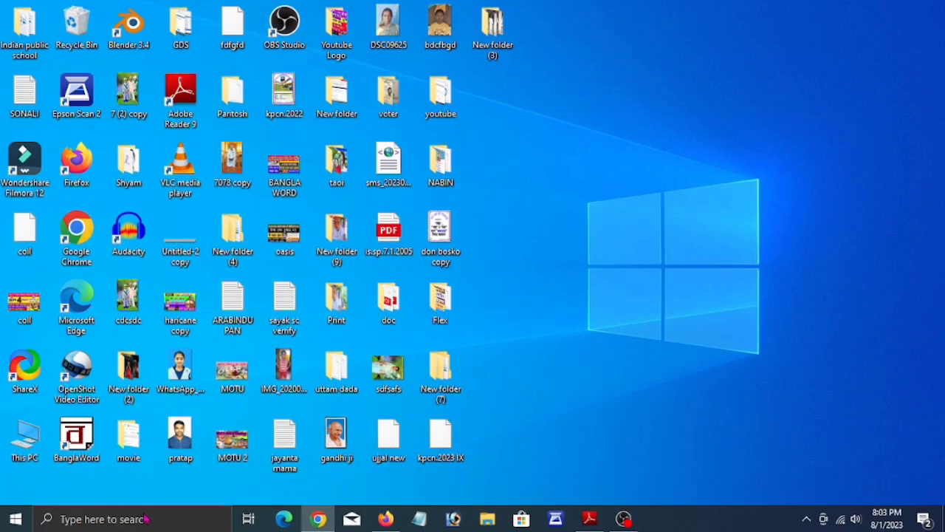
Open Programs and Features in the Windows Control Panel
{"action": "left_click", "coordinate": [146, 519]}
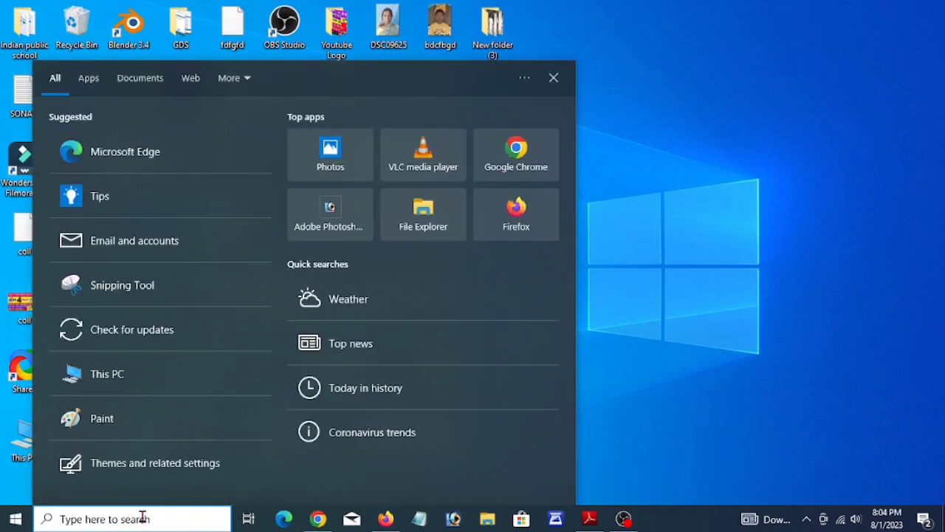
{"action": "type", "text": "cont"}
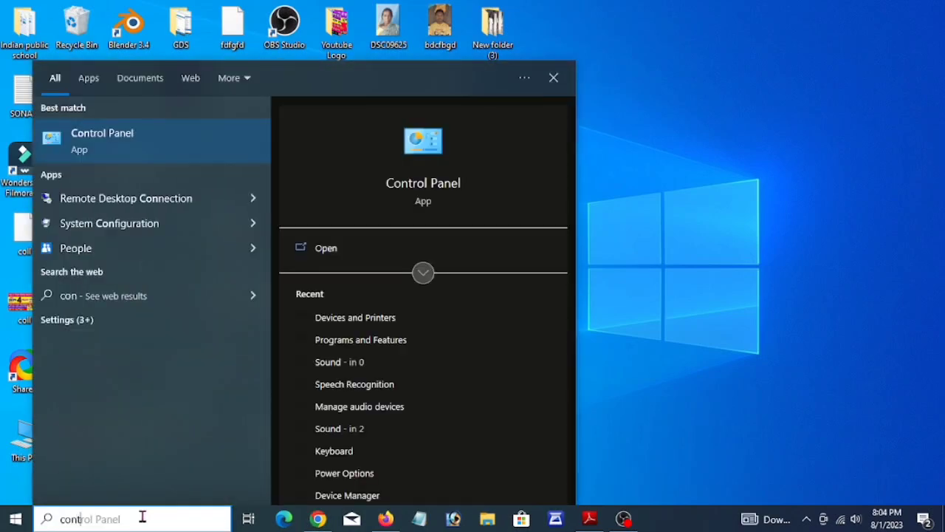
{"action": "left_click", "coordinate": [111, 146]}
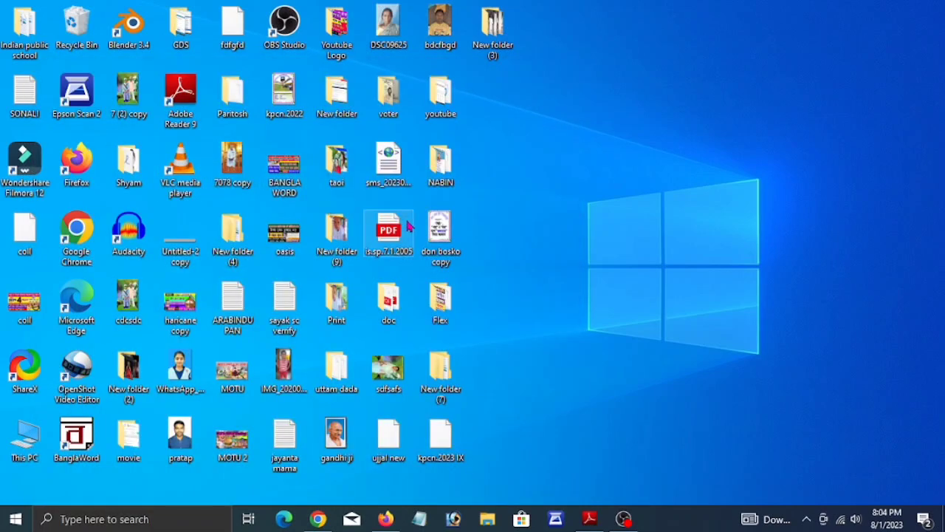
{"action": "right_click", "coordinate": [570, 213]}
{"action": "left_click", "coordinate": [610, 250]}
{"action": "right_click", "coordinate": [598, 192]}
{"action": "left_click", "coordinate": [621, 233]}
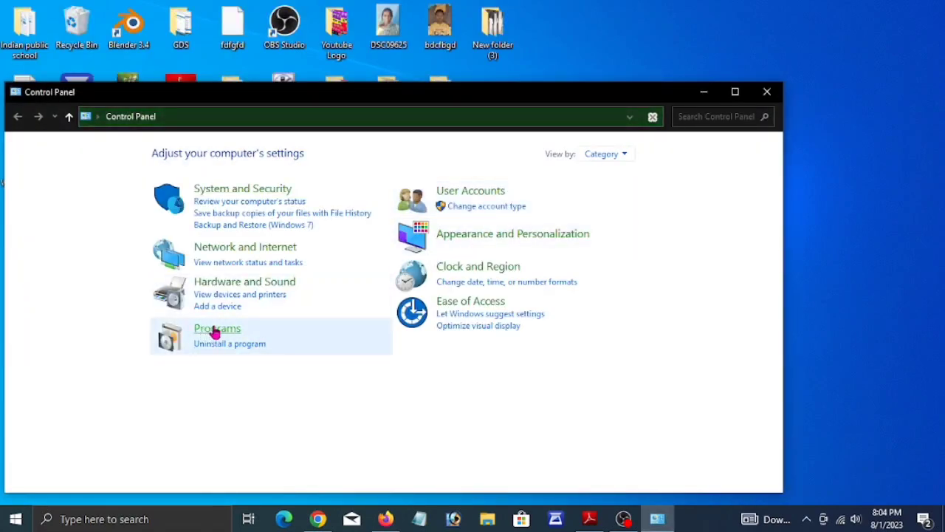
{"action": "left_click", "coordinate": [214, 332]}
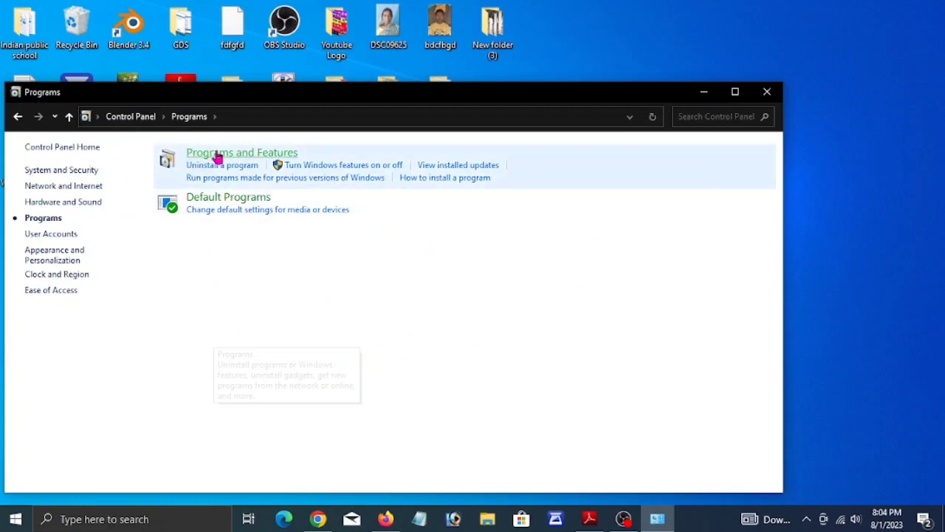
{"action": "left_click", "coordinate": [245, 156]}
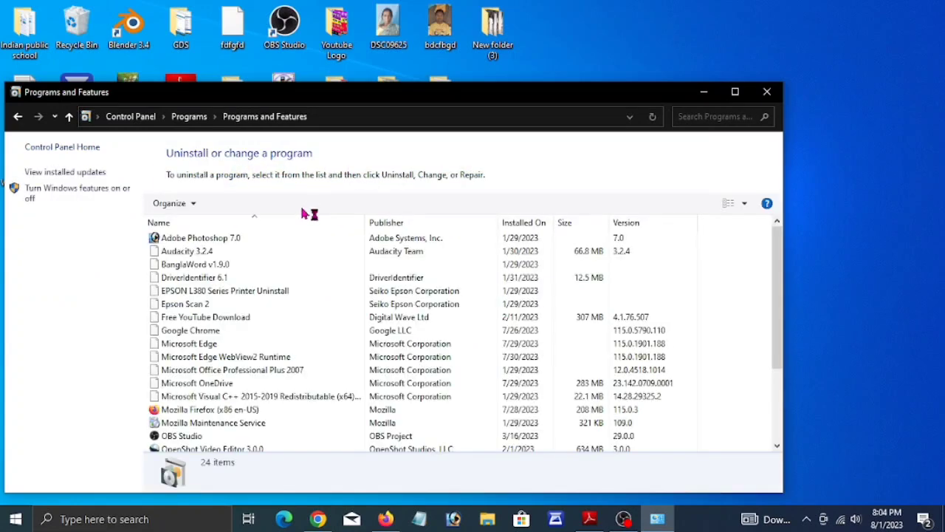
Uninstall VLC media player 2.0.1 without deleting its preferences and cache, and finish the uninstall wizard
{"action": "scroll", "coordinate": [229, 320], "scroll_direction": "down", "scroll_amount": 5}
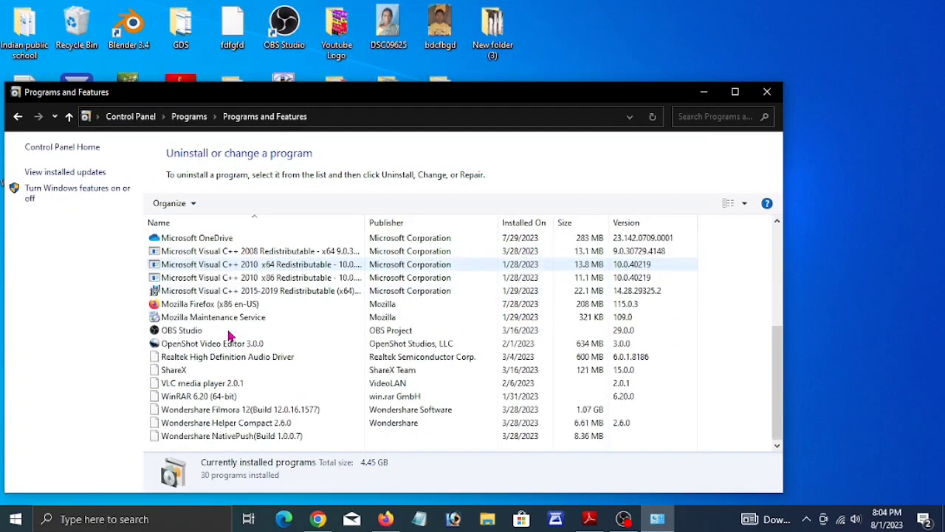
{"action": "left_click", "coordinate": [217, 387]}
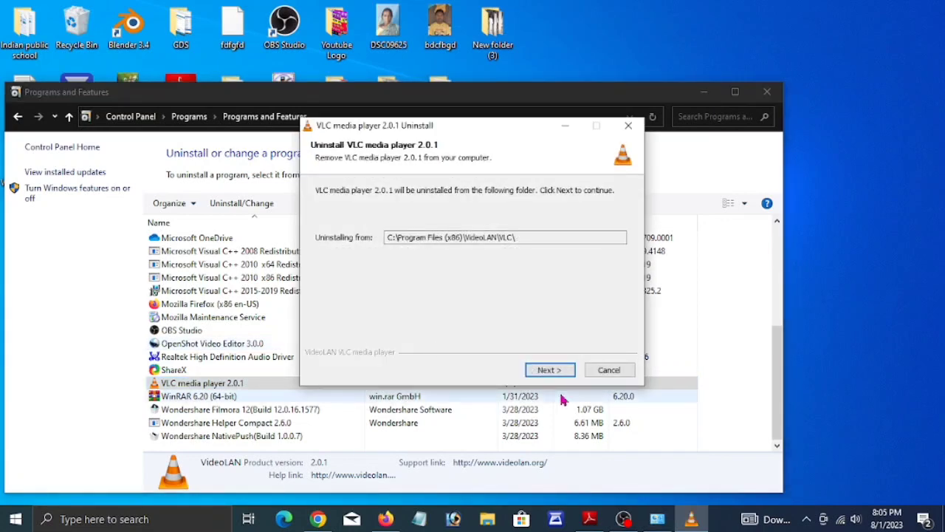
{"action": "left_click", "coordinate": [548, 369]}
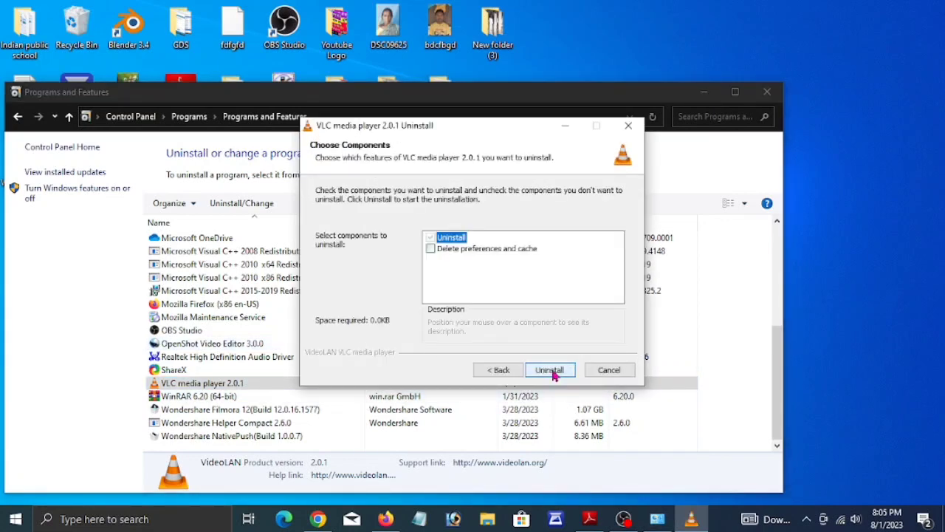
{"action": "left_click", "coordinate": [550, 370]}
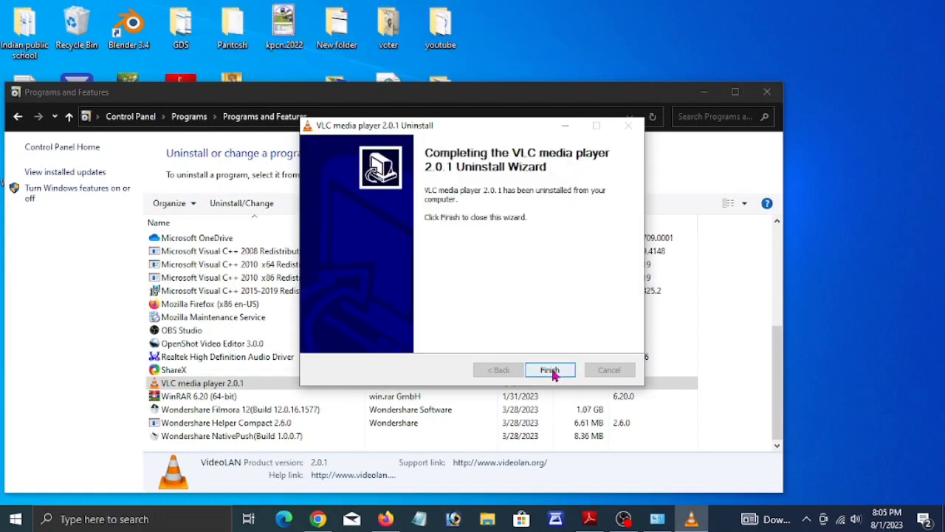
{"action": "left_click", "coordinate": [551, 372]}
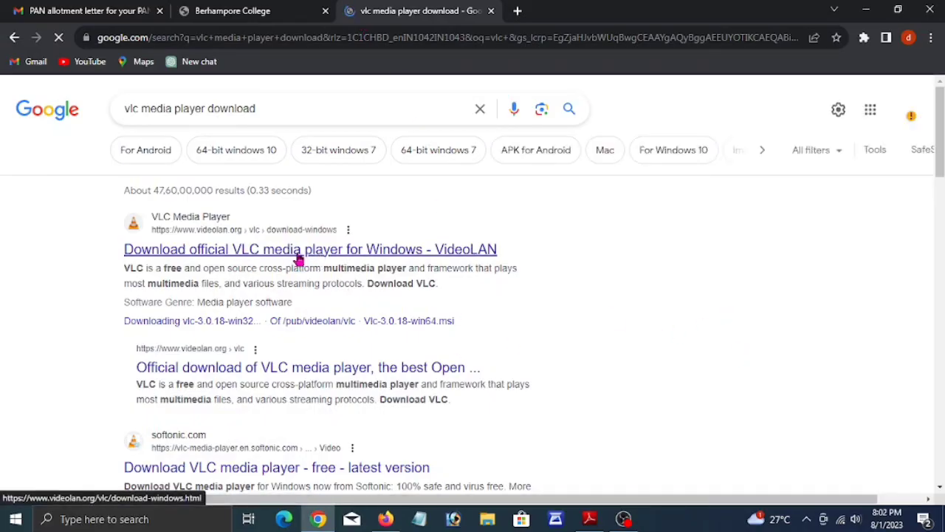
Download VLC 3.0.18 for Windows from the official VideoLAN page in Chrome and launch the downloaded installer
{"action": "left_click", "coordinate": [298, 254]}
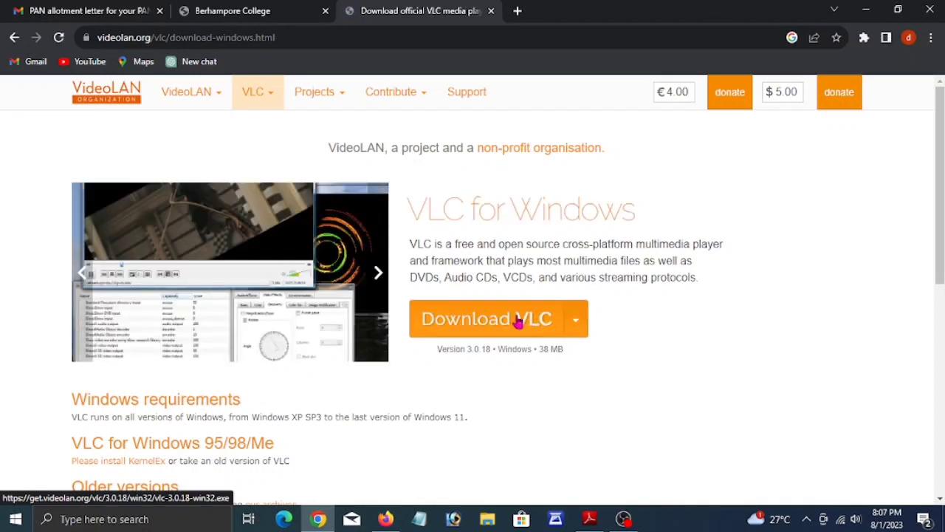
{"action": "left_click", "coordinate": [517, 321]}
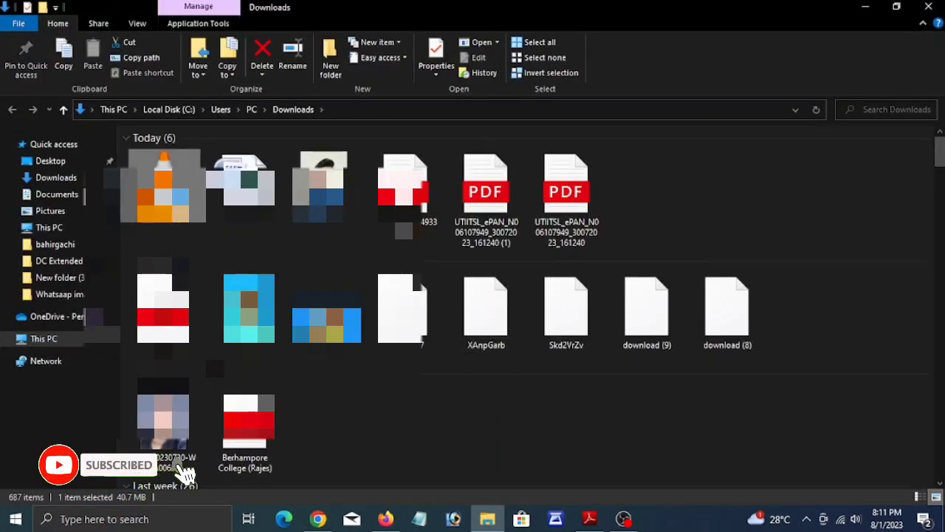
{"action": "right_click", "coordinate": [171, 184]}
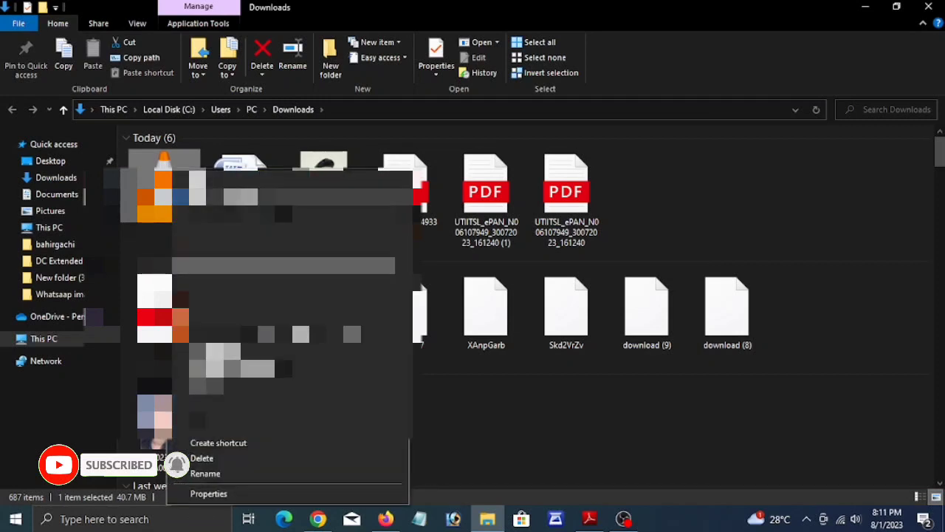
{"action": "left_click", "coordinate": [214, 196]}
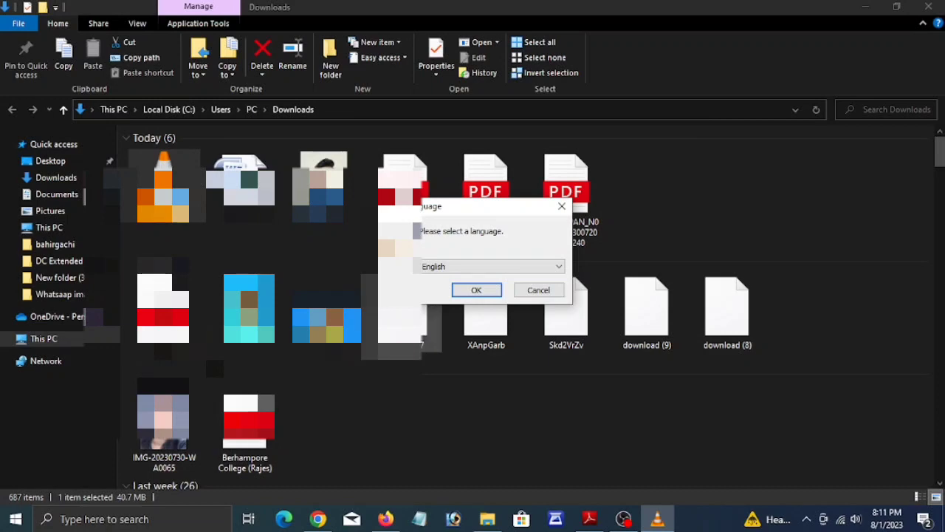
Install VLC media player with English as the setup language and the preselected components
{"action": "left_click", "coordinate": [475, 292]}
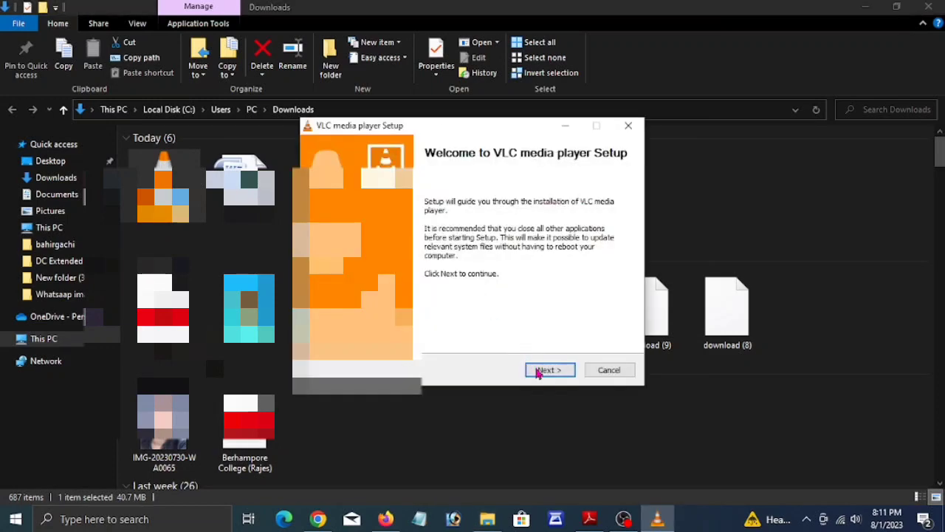
{"action": "left_click", "coordinate": [539, 371]}
{"action": "left_click", "coordinate": [550, 375]}
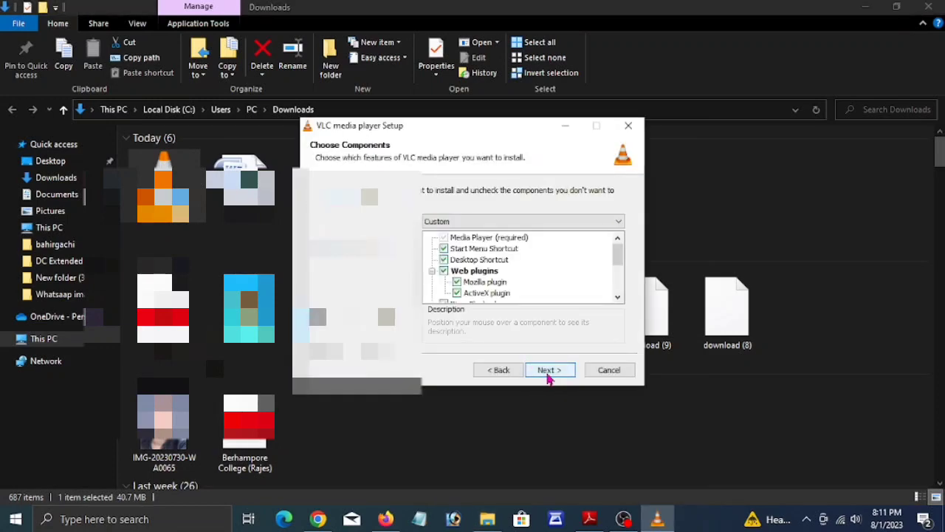
{"action": "left_click", "coordinate": [548, 375]}
{"action": "left_click", "coordinate": [548, 375]}
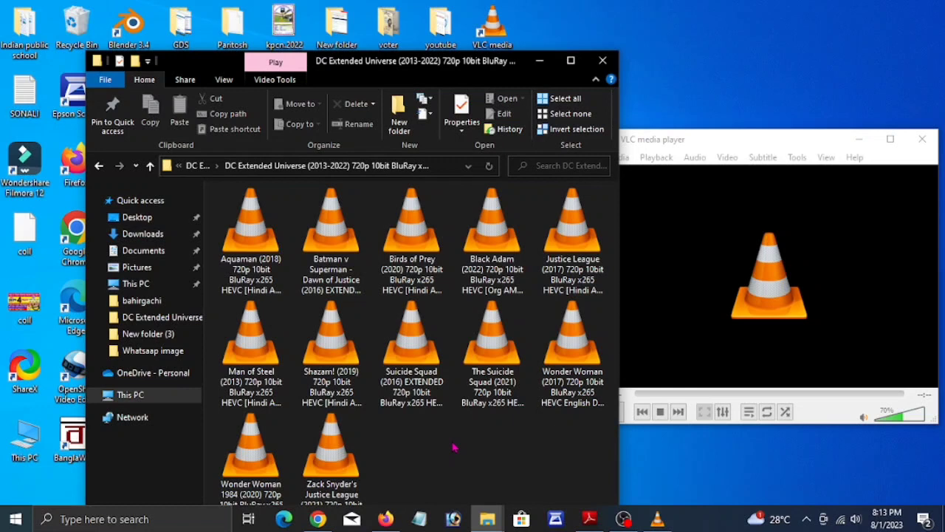
Play the Aquaman (2018) video from the DC Extended Universe folder and jump ahead through it to about 41:39 to check playback
{"action": "left_click", "coordinate": [270, 281]}
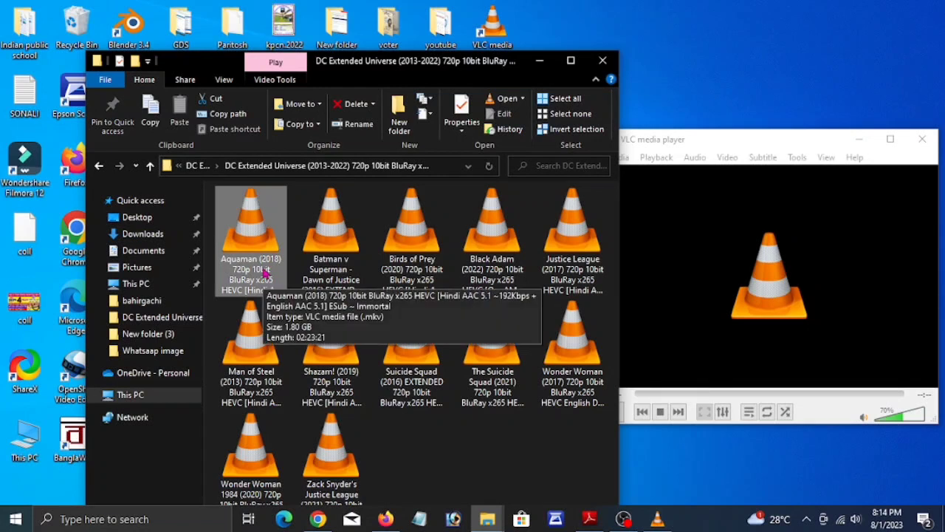
{"action": "double_click", "coordinate": [264, 273]}
{"action": "left_click", "coordinate": [238, 431]}
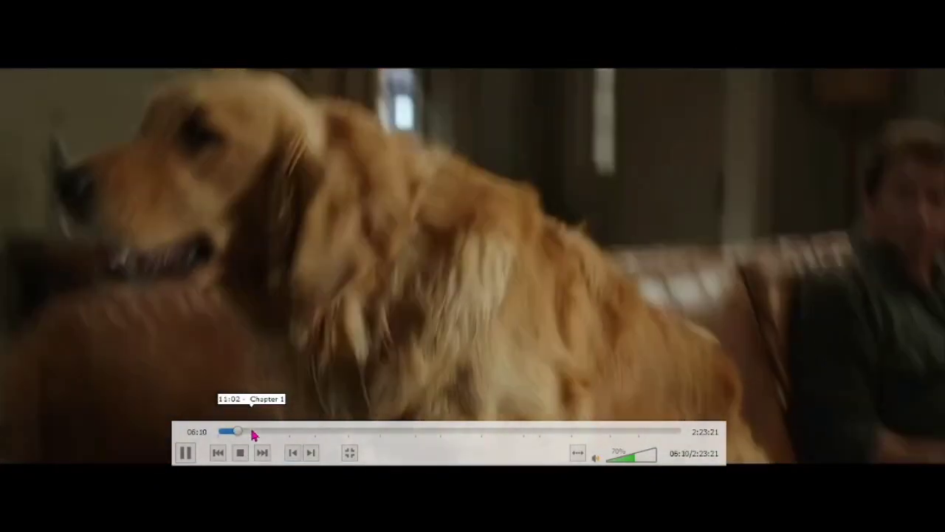
{"action": "left_click", "coordinate": [251, 430]}
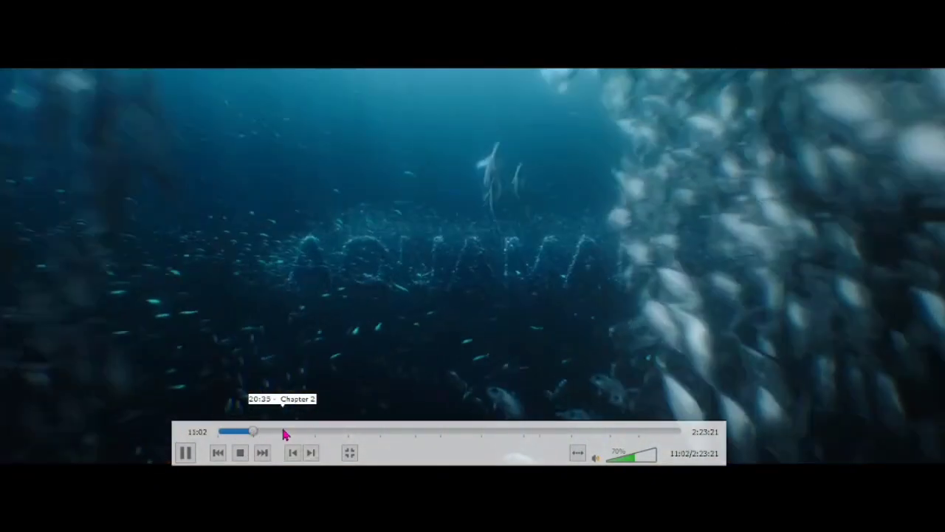
{"action": "left_click", "coordinate": [285, 433]}
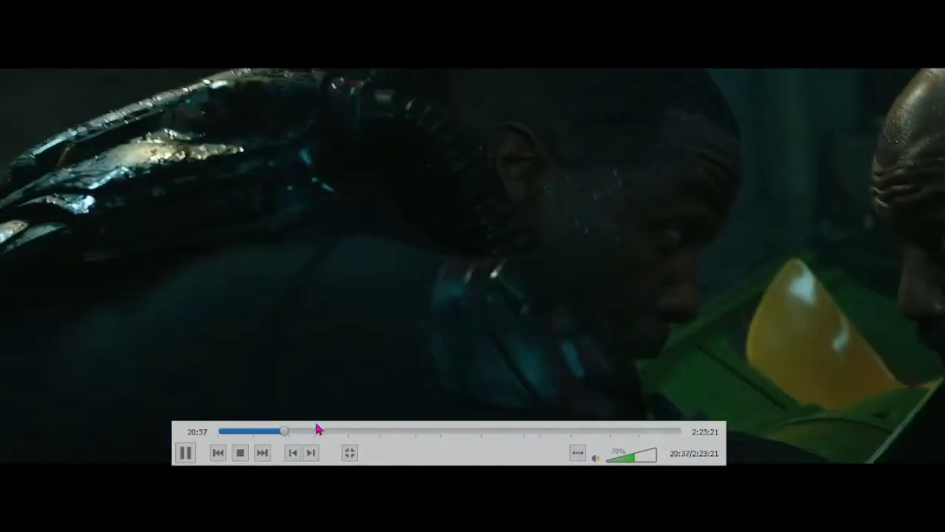
{"action": "left_click", "coordinate": [313, 431]}
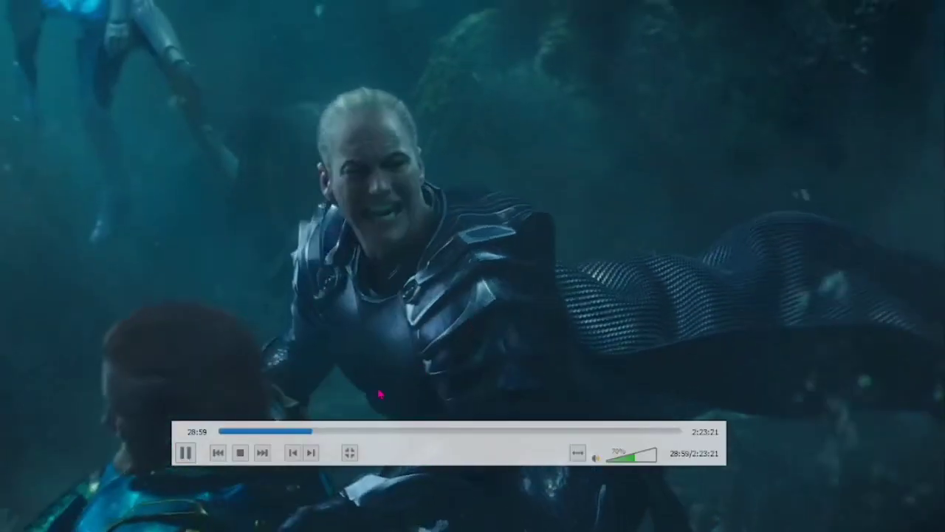
{"action": "left_click", "coordinate": [352, 431]}
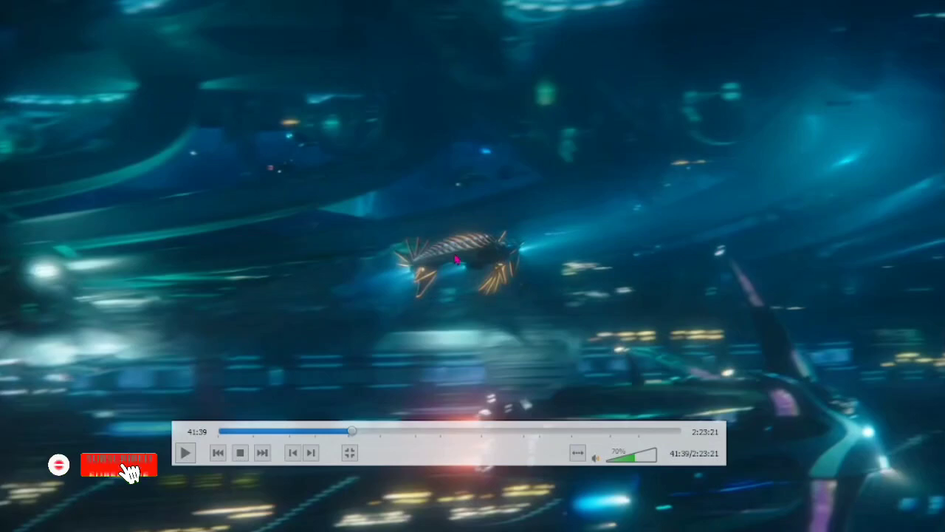
Exit full-screen playback and close both the VLC player and the DC Extended Universe folder window
{"action": "double_click", "coordinate": [456, 258]}
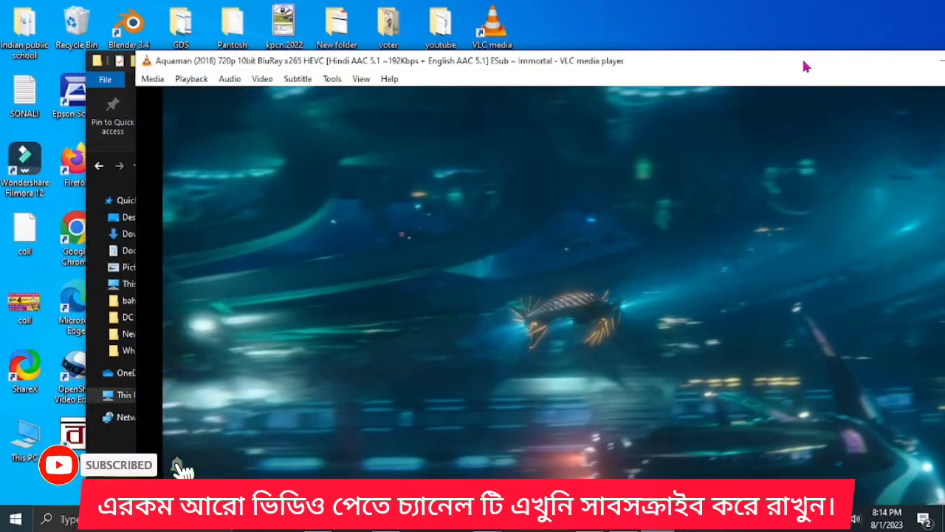
{"action": "left_click_drag", "start_coordinate": [805, 65], "coordinate": [377, 73]}
{"action": "left_click", "coordinate": [576, 78]}
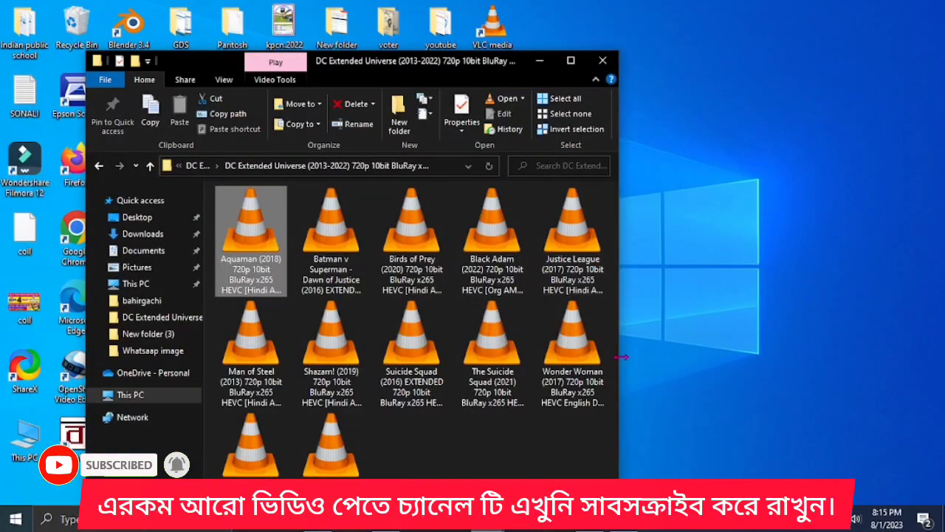
{"action": "left_click", "coordinate": [602, 61]}
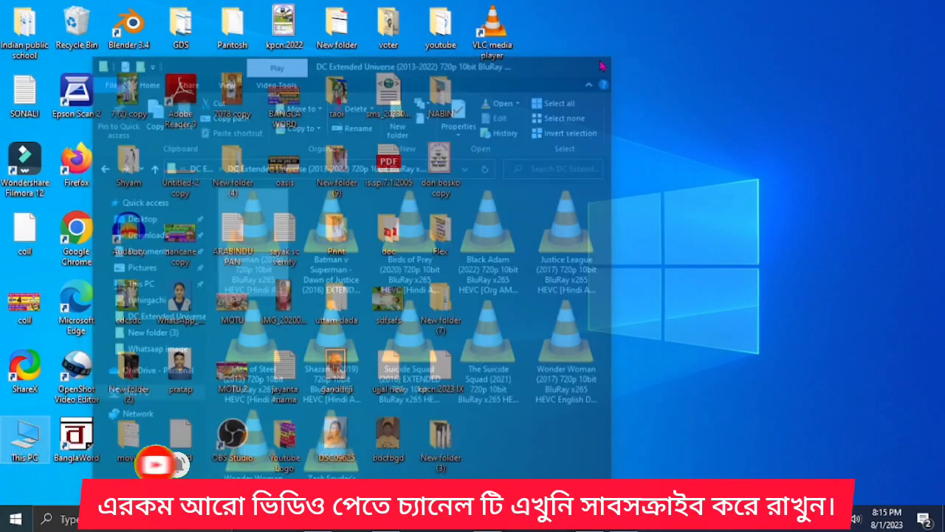
{"action": "left_click", "coordinate": [623, 520]}
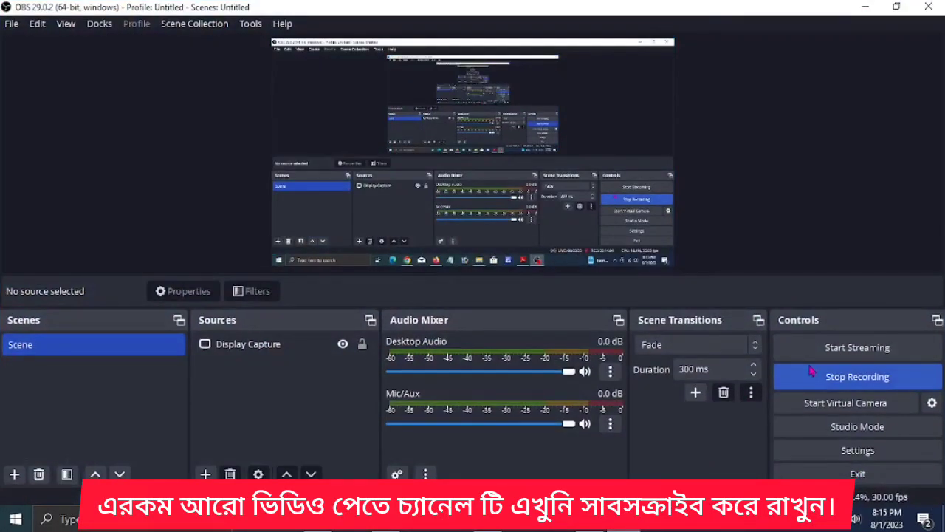